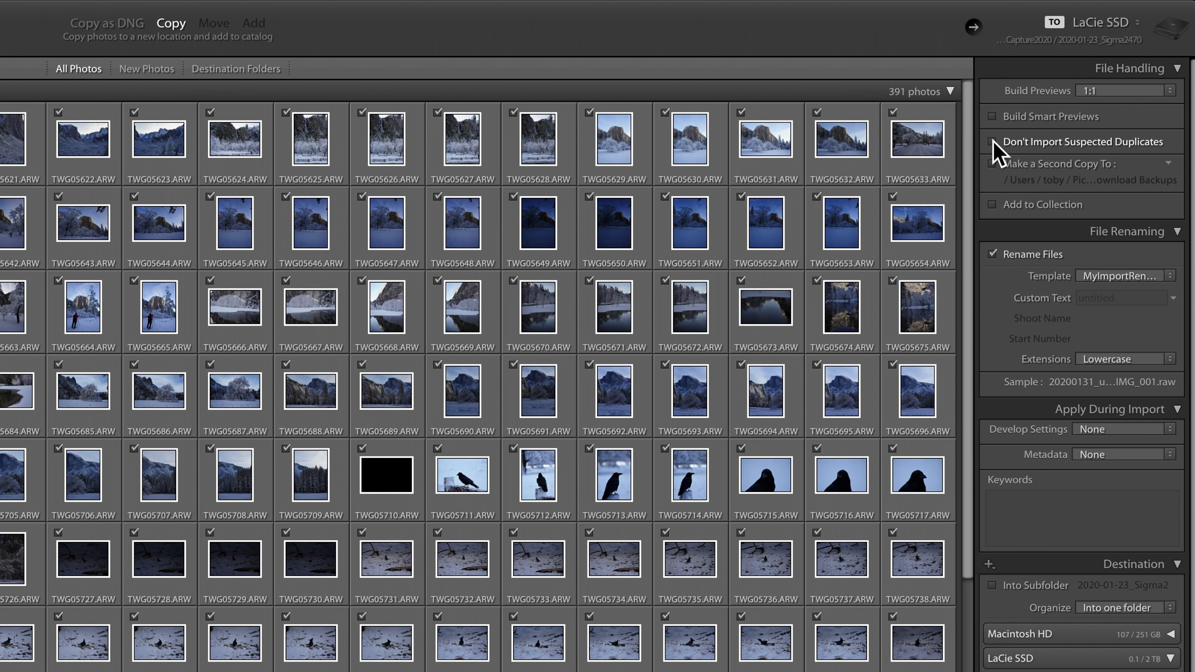
Try the options to skip suspected duplicates and make a second copy, turning each back off
click(993, 142)
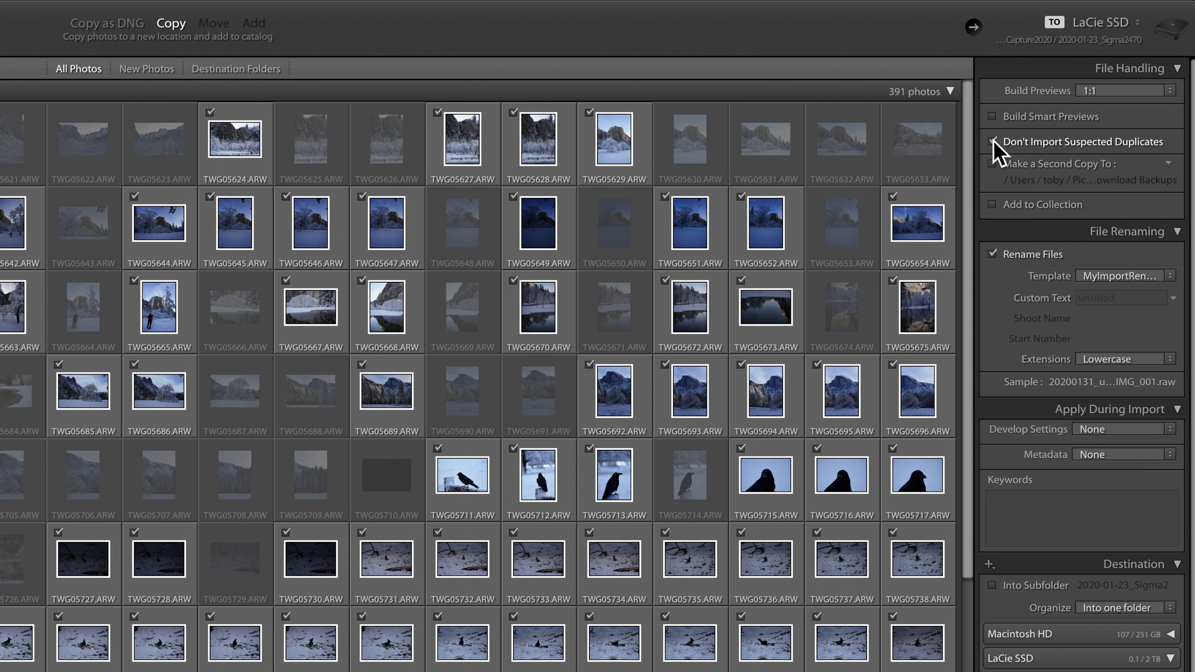
click(993, 142)
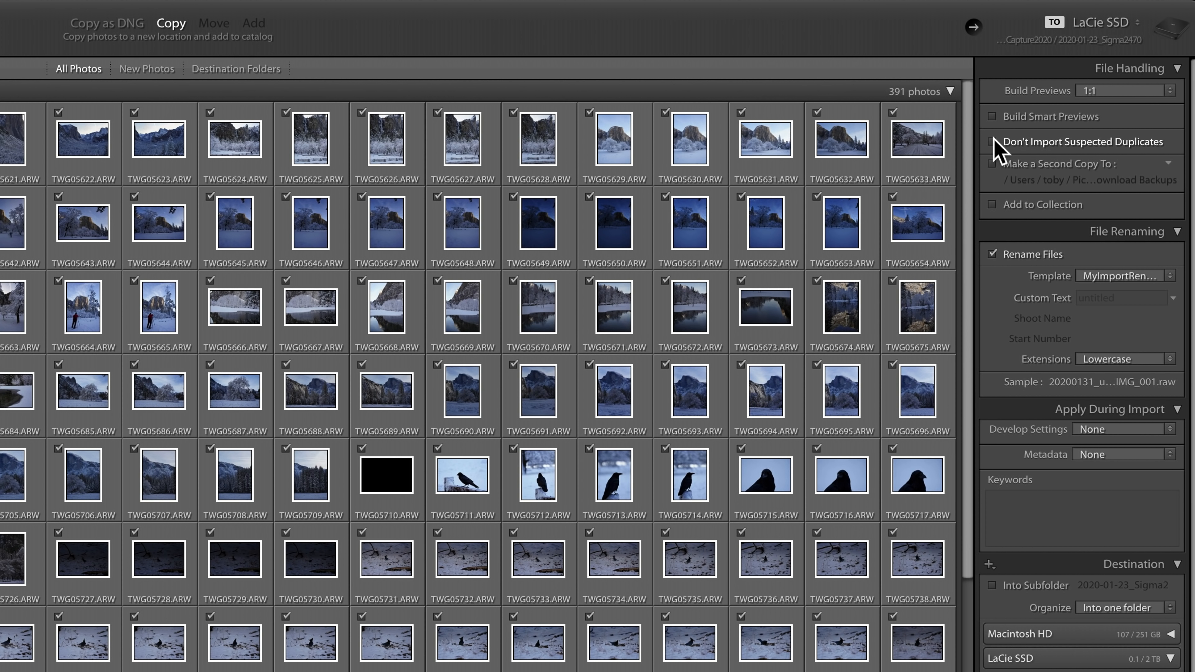
click(991, 164)
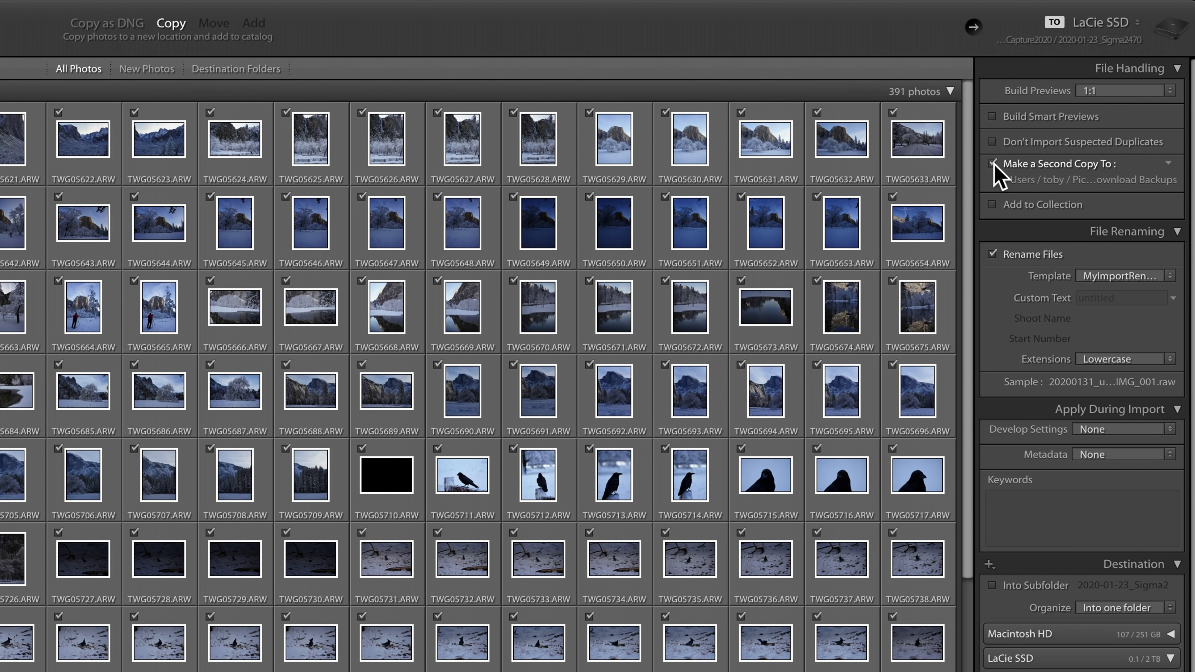
click(993, 163)
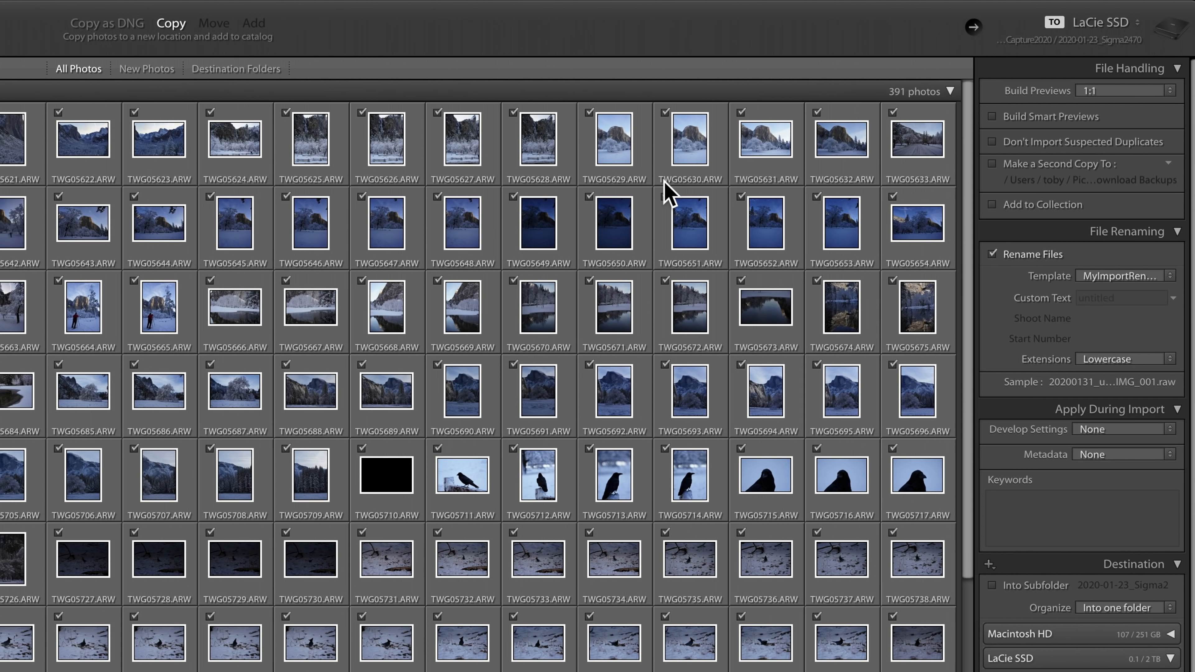
mouse_move(665, 182)
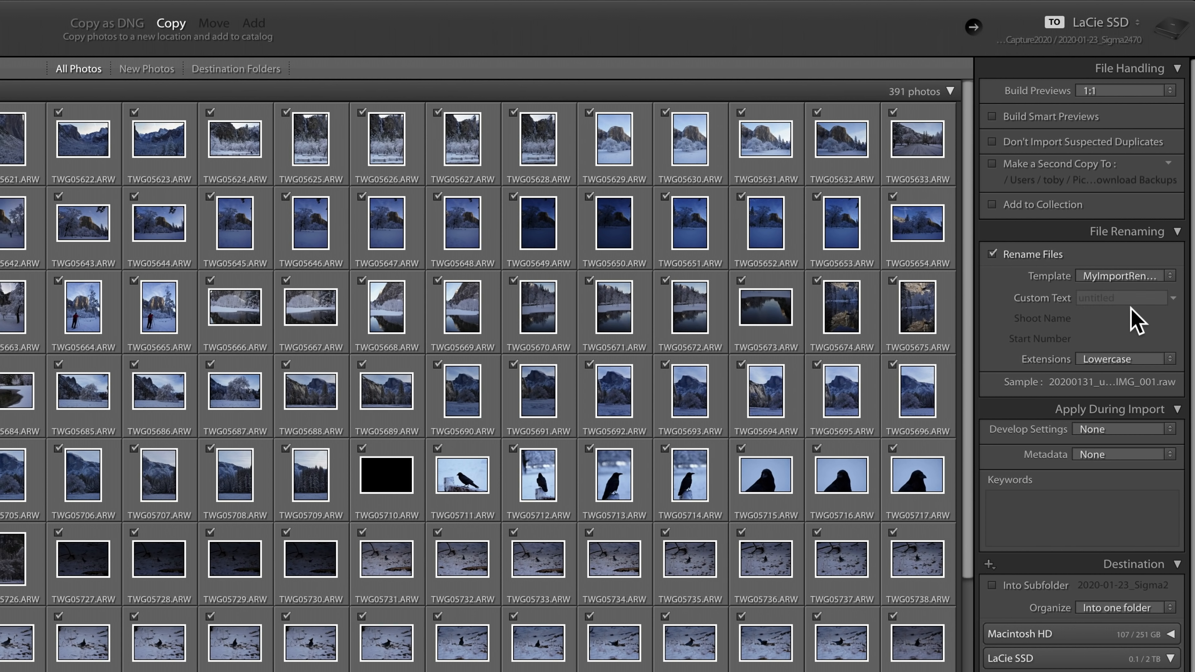
Review the MyImportRename filename template and set the renaming custom text to YosemiteWinterWorkshop
click(1129, 278)
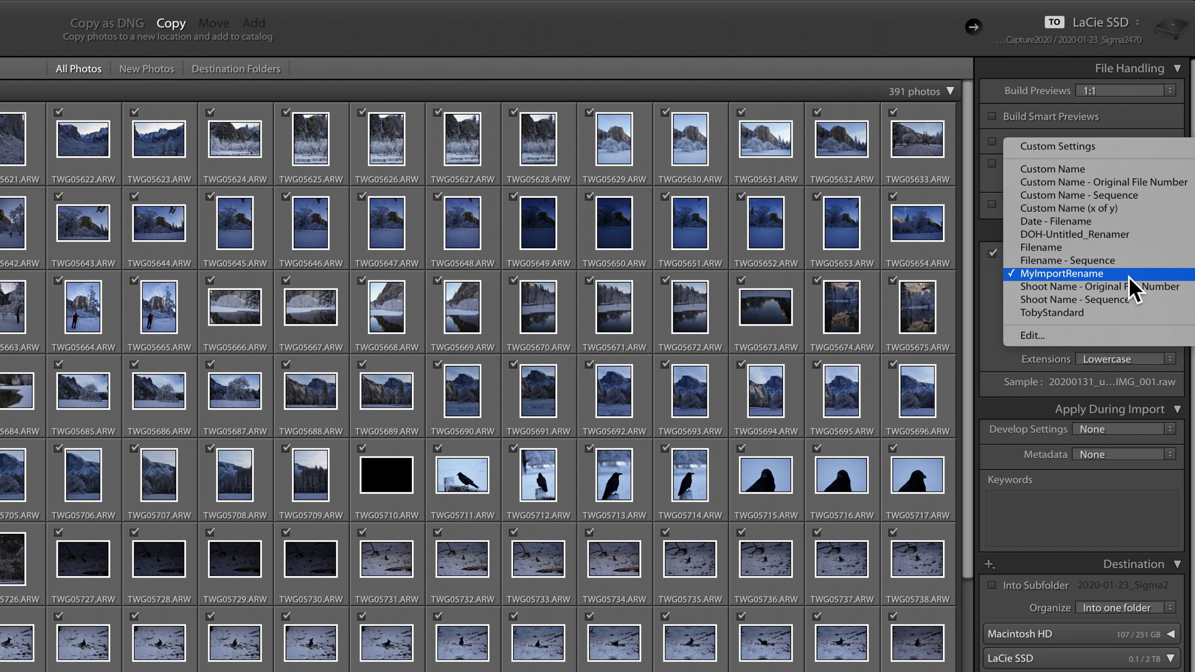
click(1103, 336)
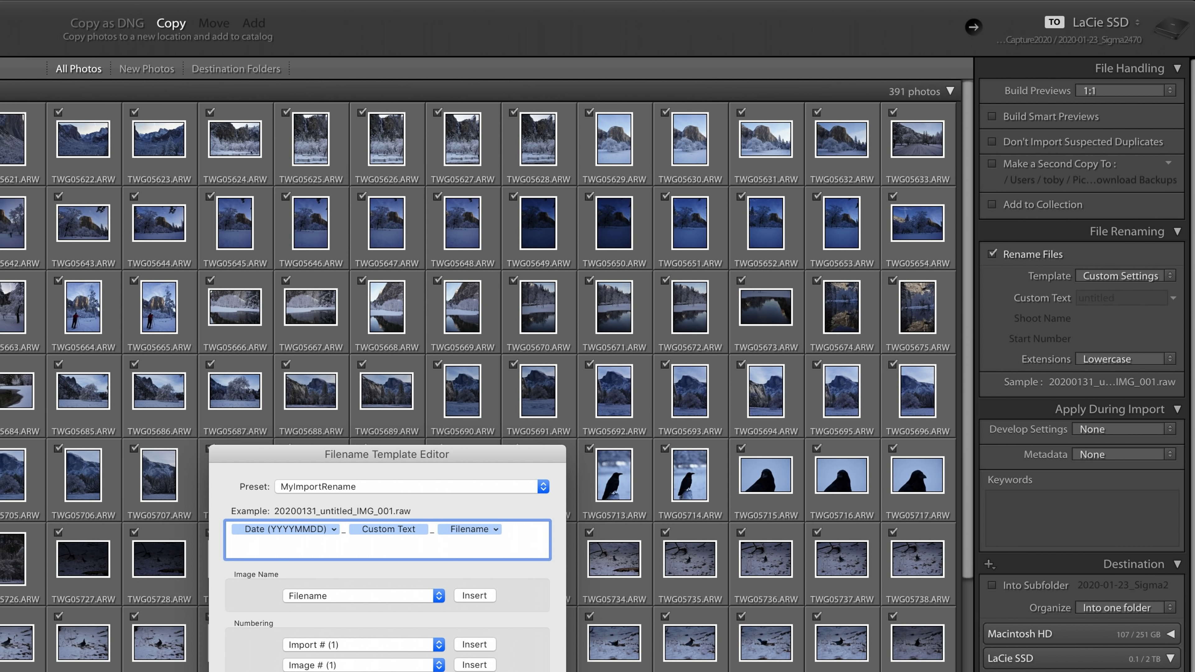
key(Return)
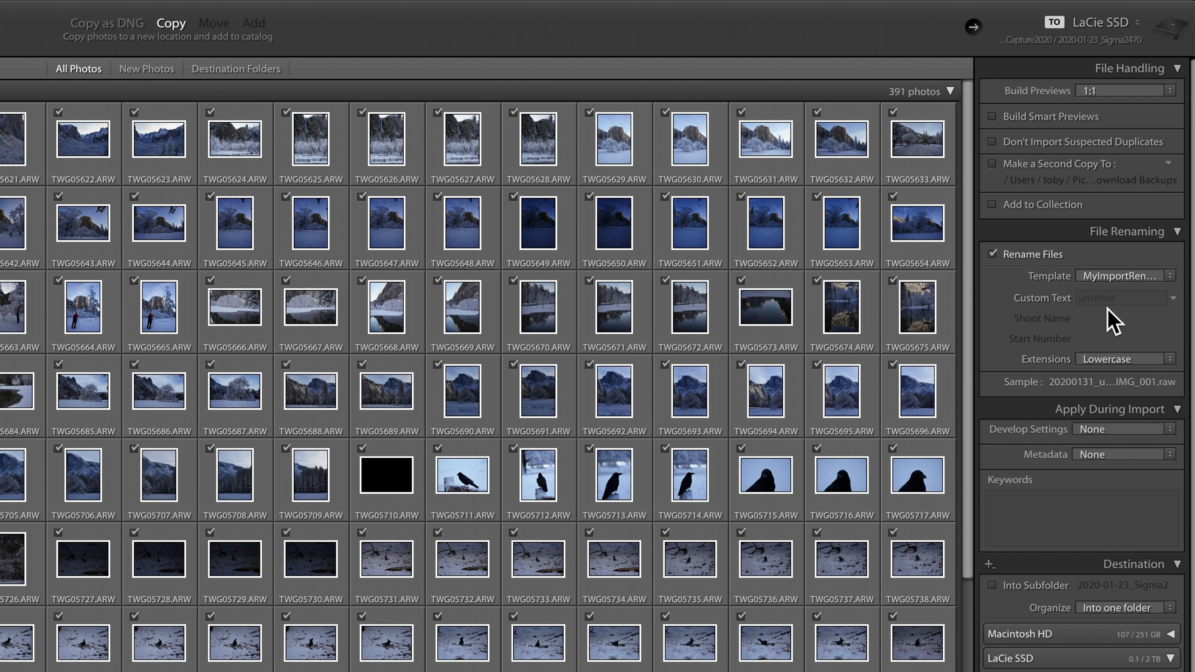
click(1116, 297)
text(Yos)
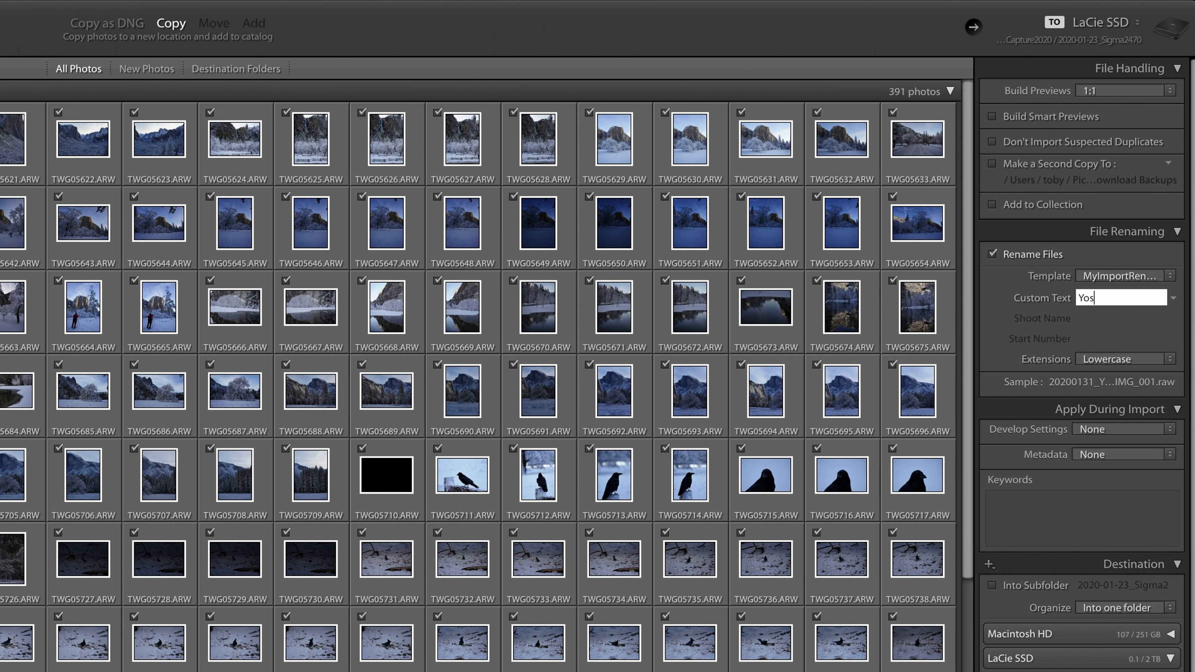
text(emiteWinterWorkshop)
click(1111, 316)
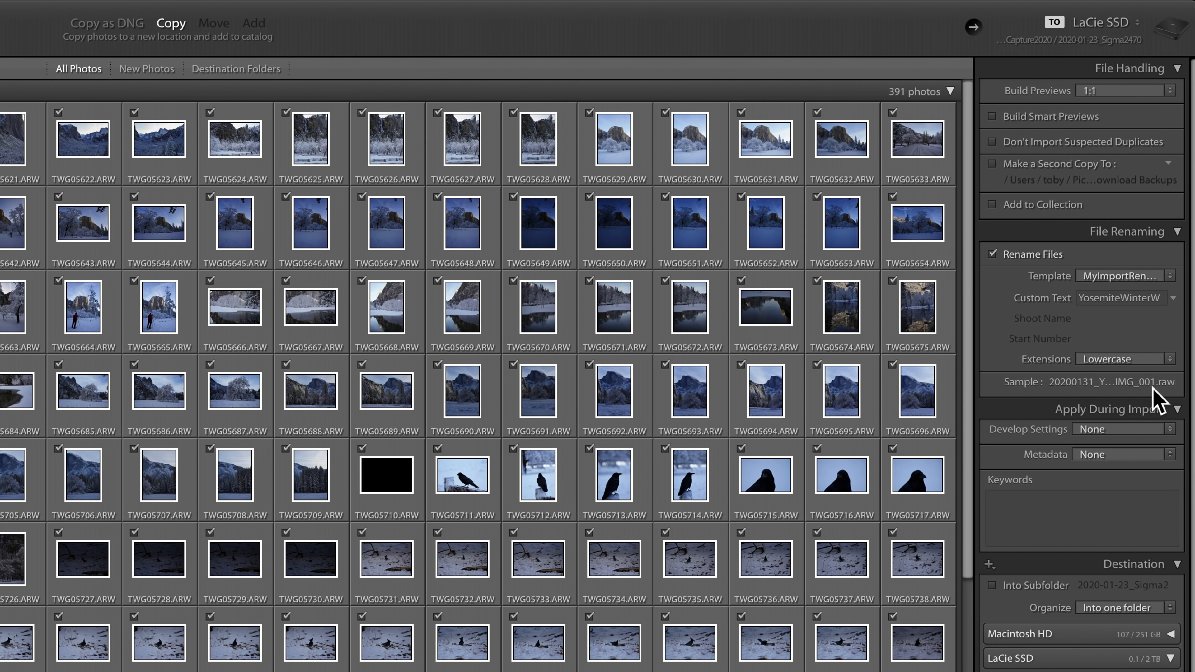
Apply the user preset "automagic import preset" as develop settings and Copyright Preset as metadata during import
click(1130, 430)
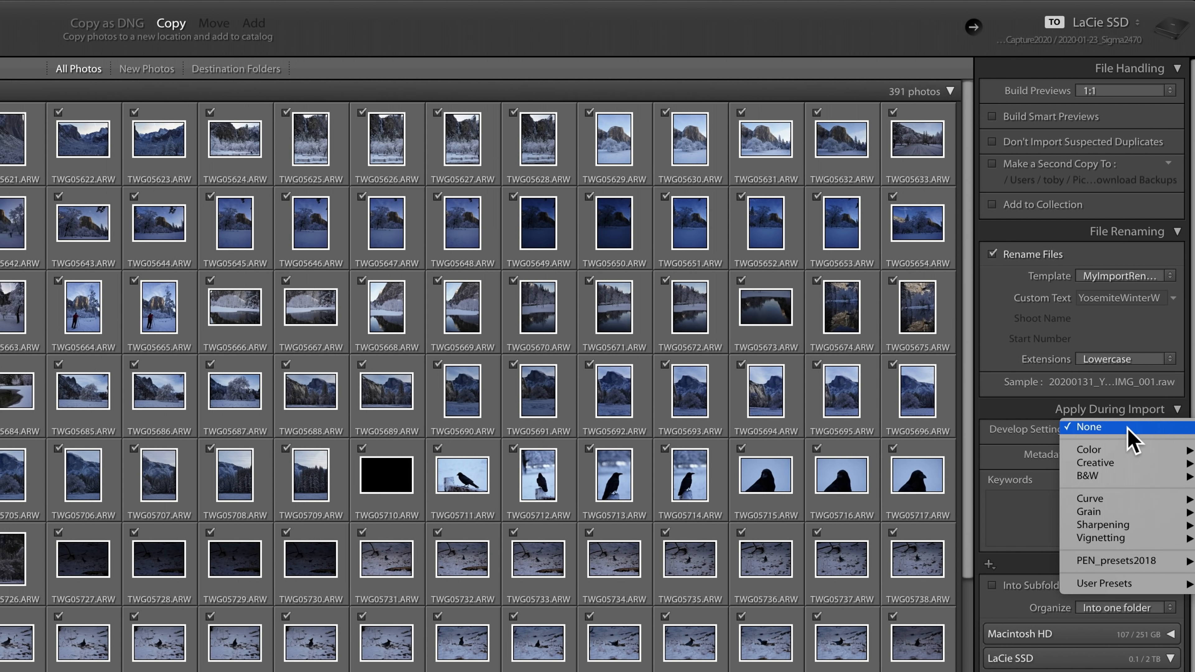
mouse_move(1139, 588)
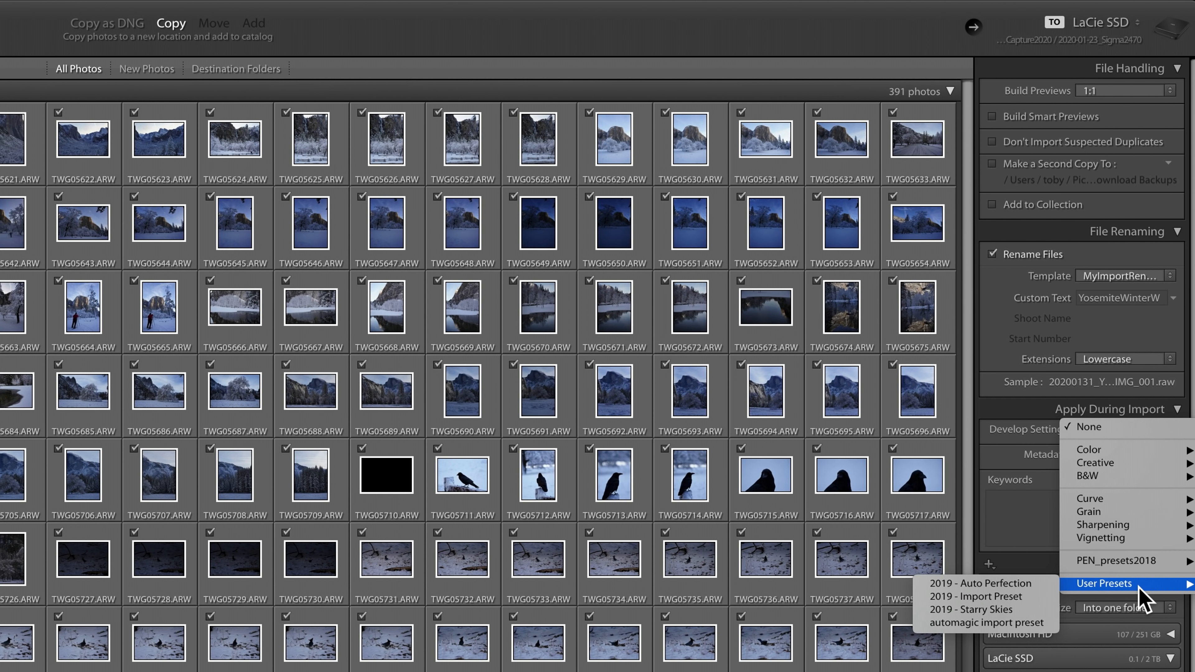
click(1002, 626)
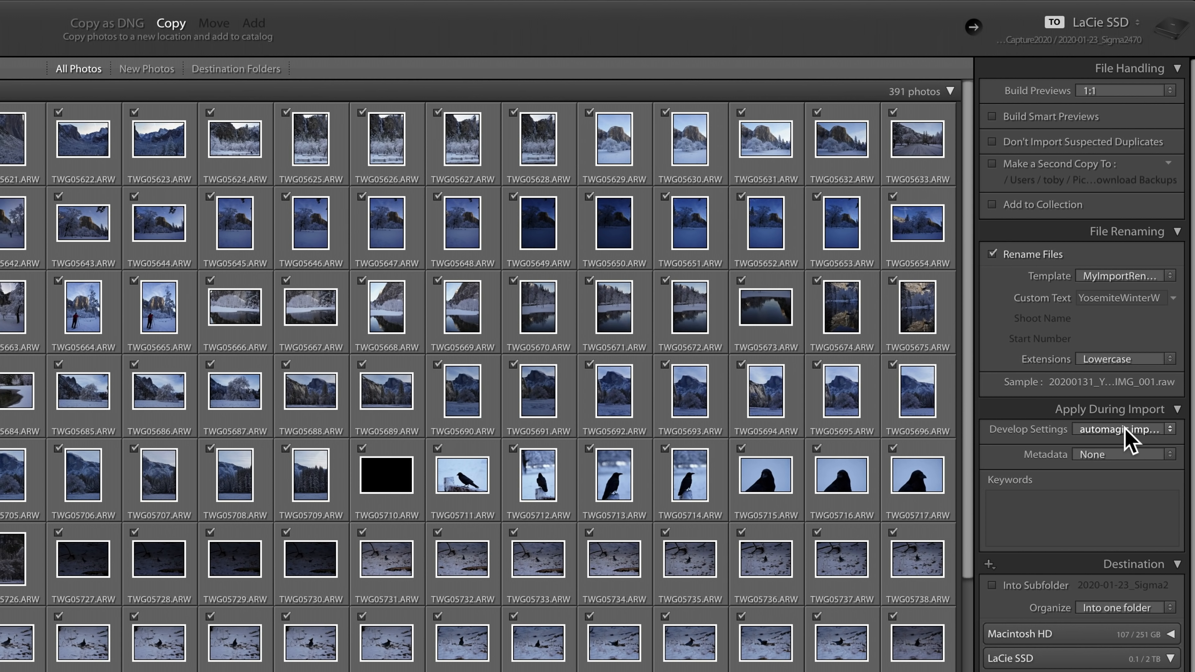
click(1103, 455)
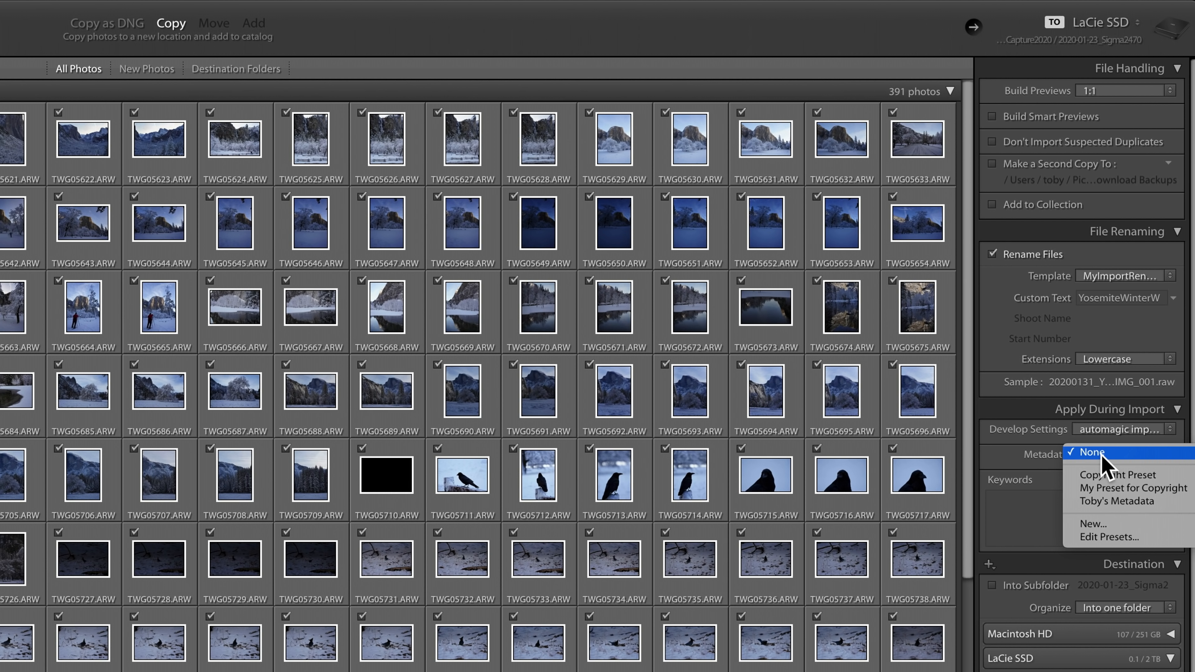
click(1103, 477)
Enter the import keywords yosemite, Workshop and the person's surname, and choose the 2020-01-17 Yosemite Winter folder as destination
click(1054, 497)
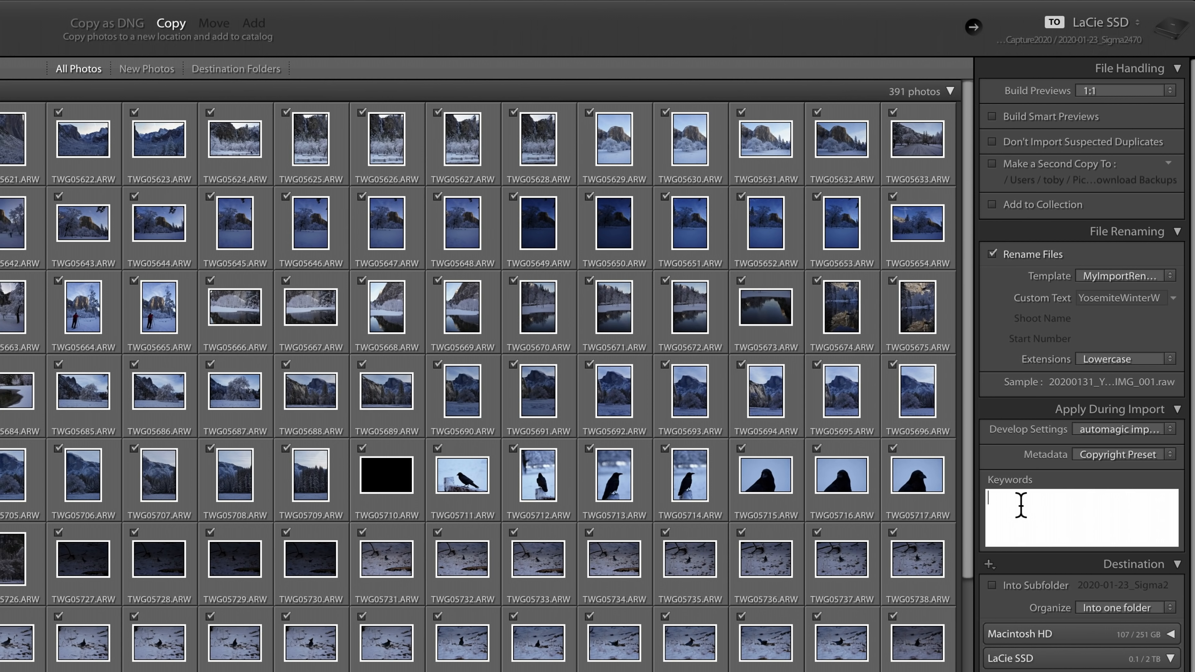
text(yosemite, workshop)
key(Return)
text(mckay)
key(Return)
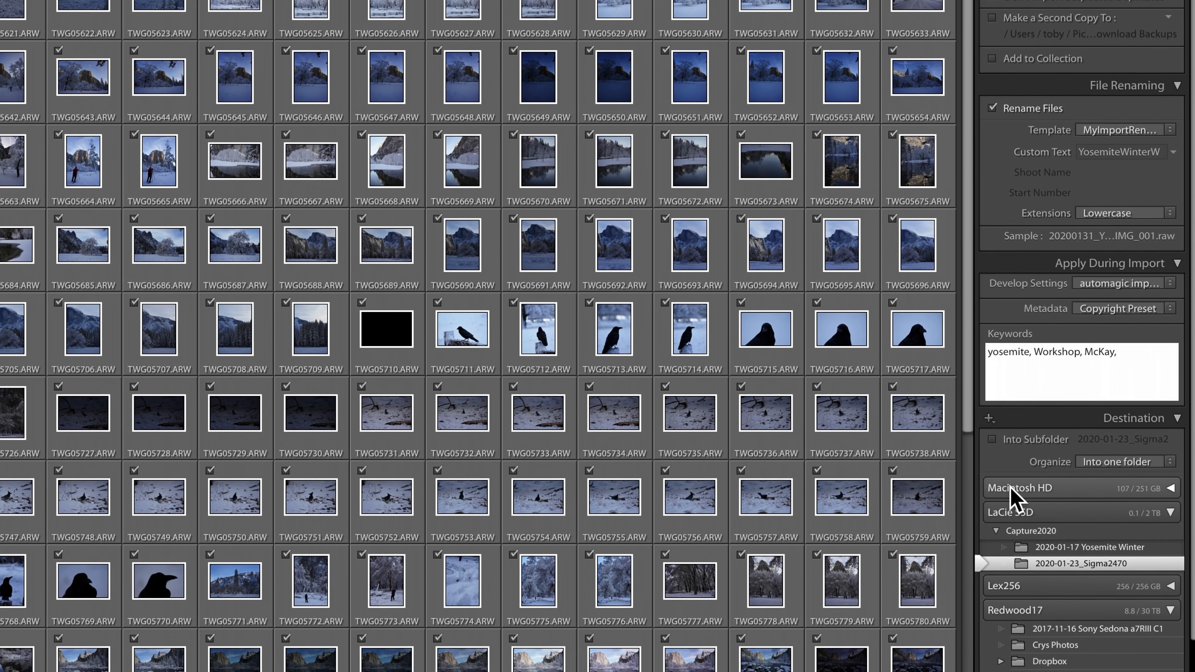
click(1073, 547)
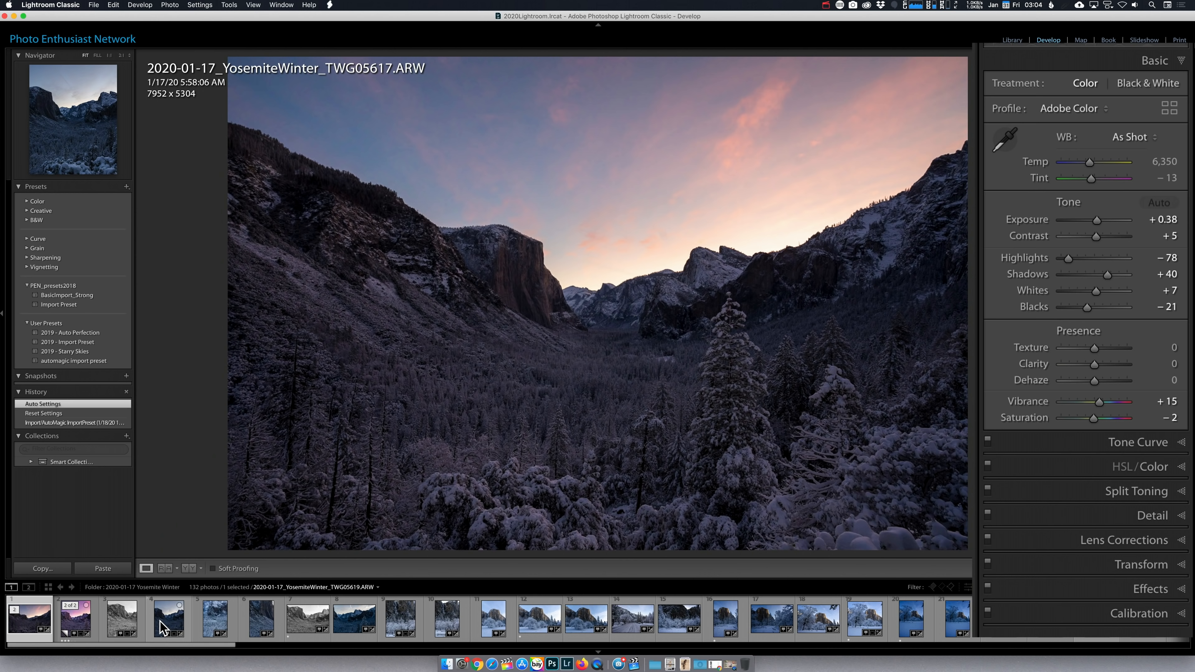
Reset the develop settings of the first photo, YosemiteWinter_TWG05617, and apply Auto tone to it
click(165, 628)
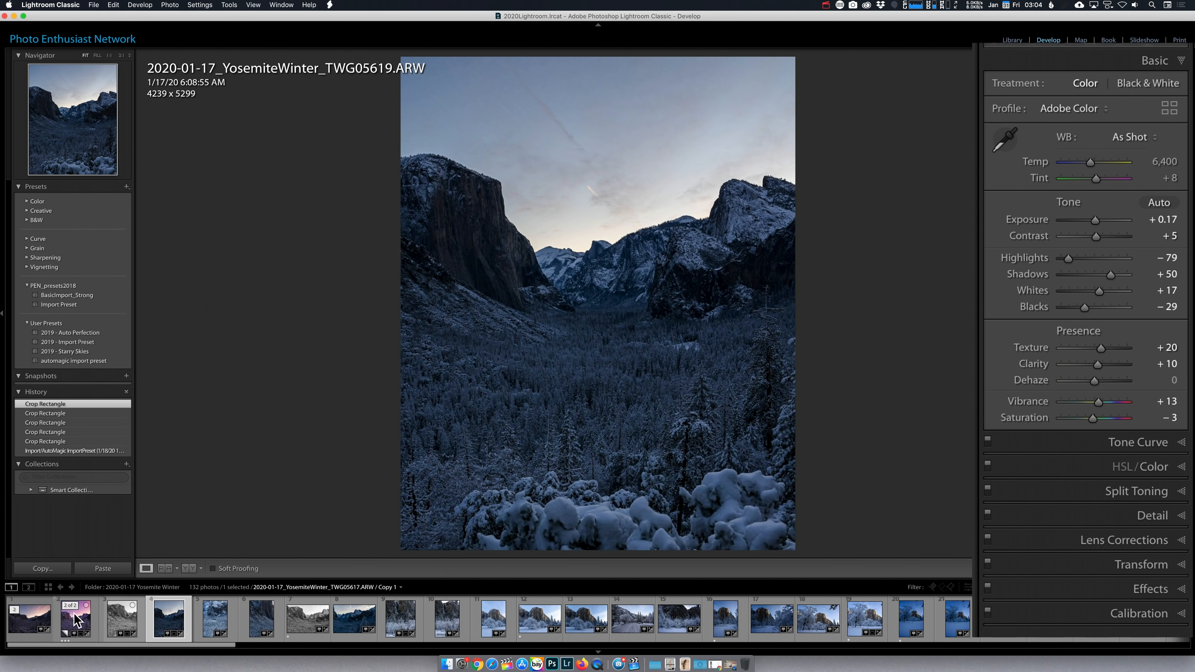
click(31, 618)
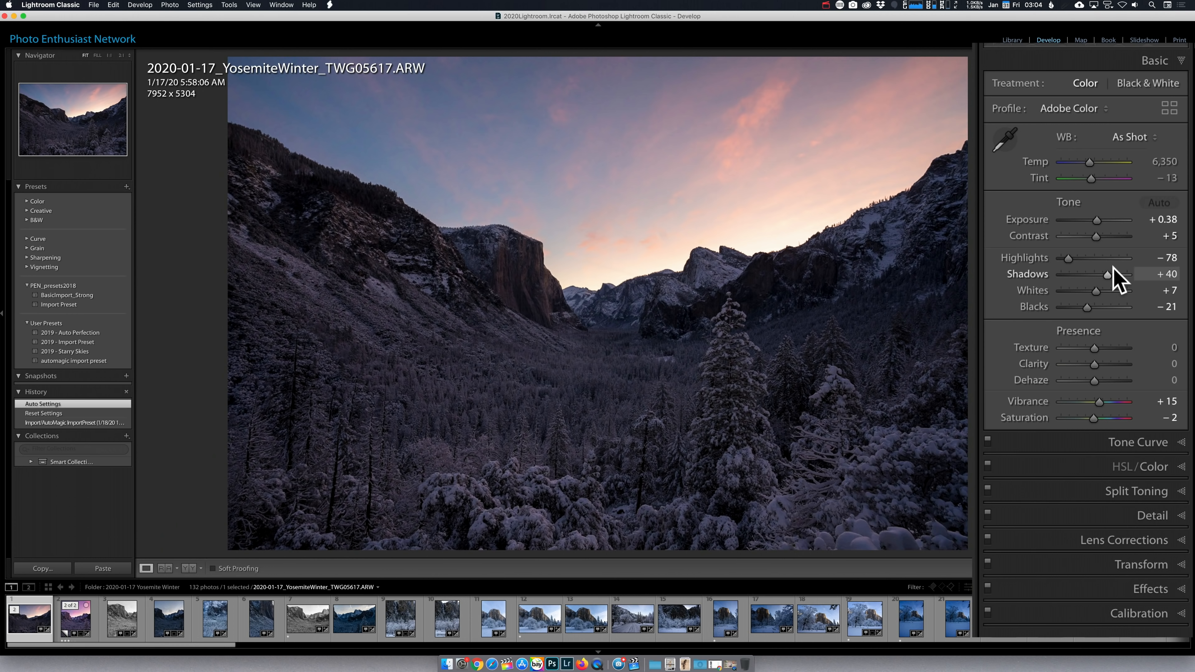
click(1152, 568)
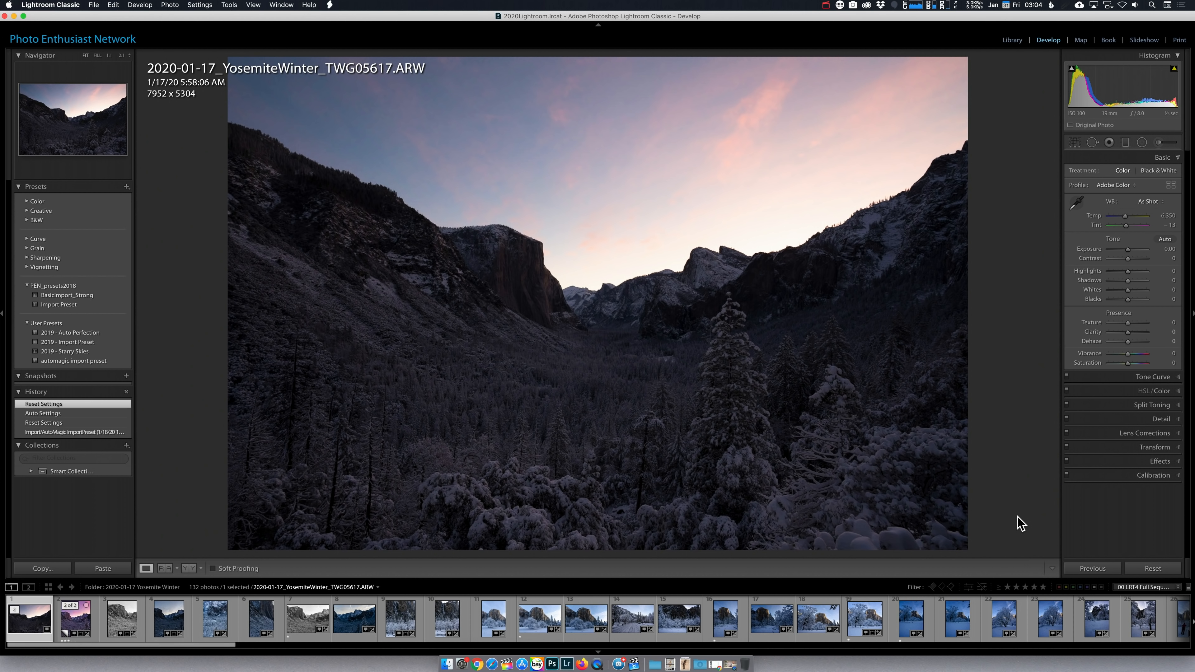
click(1165, 240)
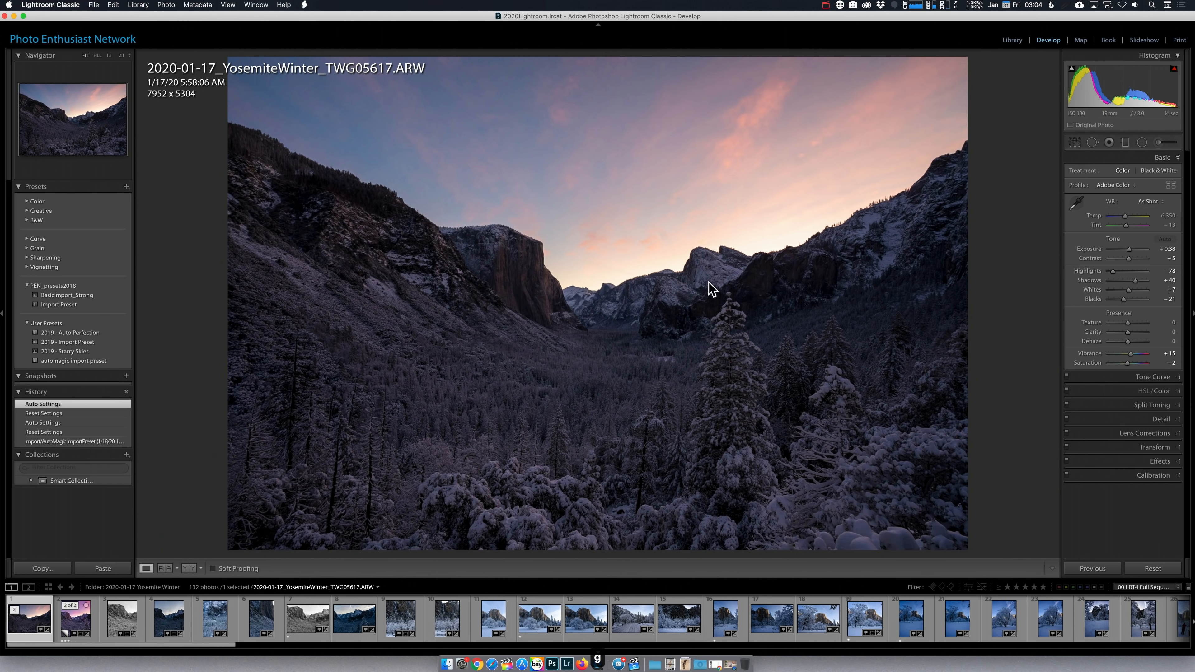
Set the first photo's Texture to +10 and Clarity to +15 in Develop
key(g)
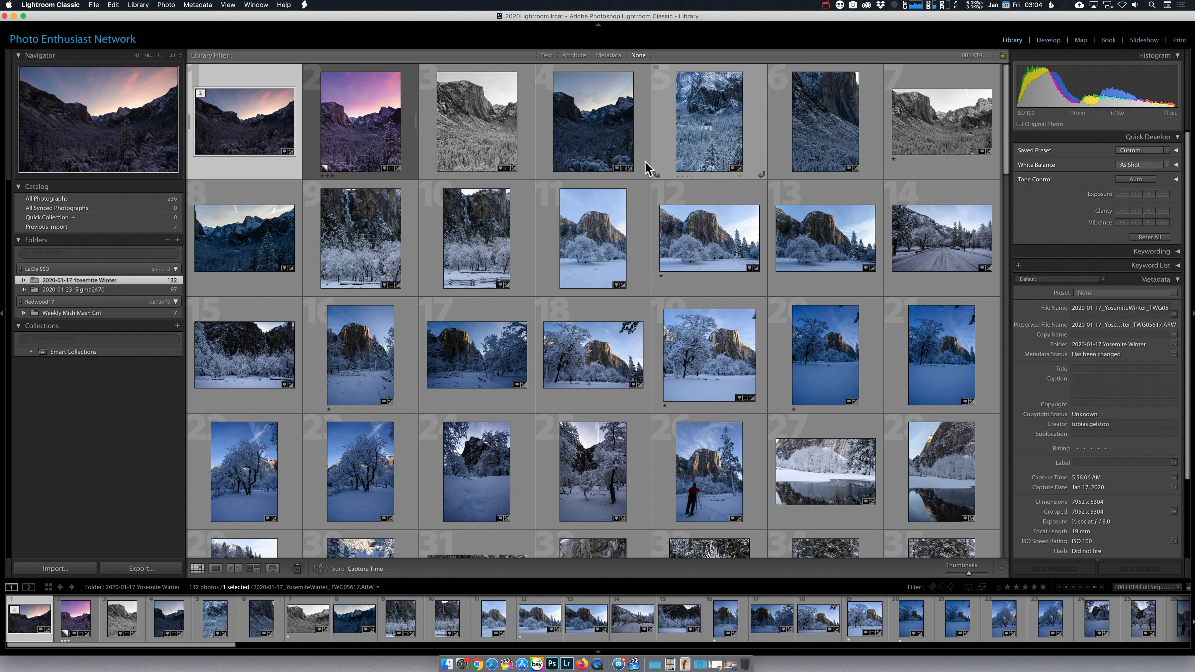
click(1039, 41)
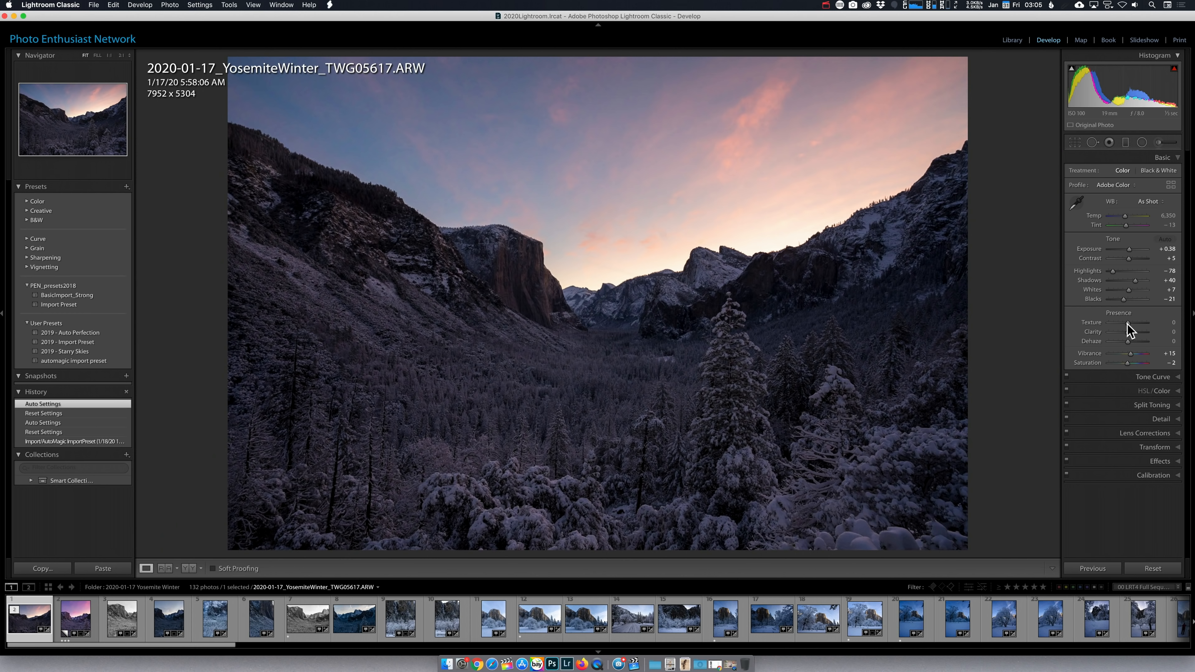
drag(1128, 322, 1101, 363)
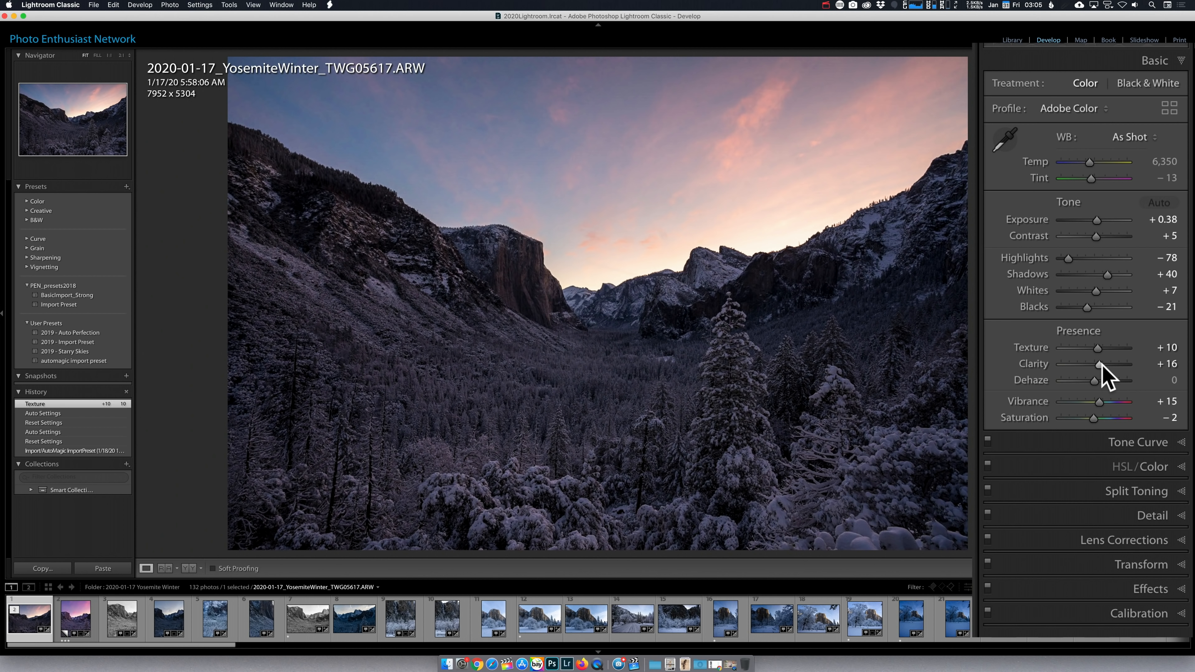
drag(1103, 366, 1102, 365)
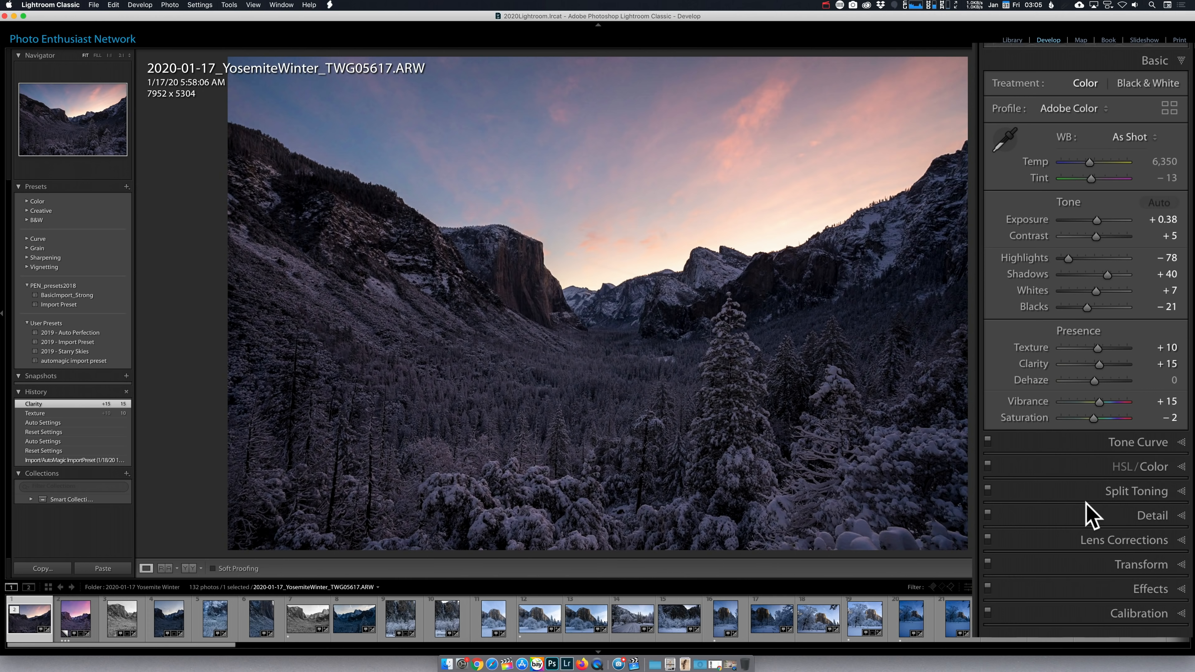
Turn on Remove Chromatic Aberration and Enable Profile Corrections in the photo's lens corrections
click(1186, 545)
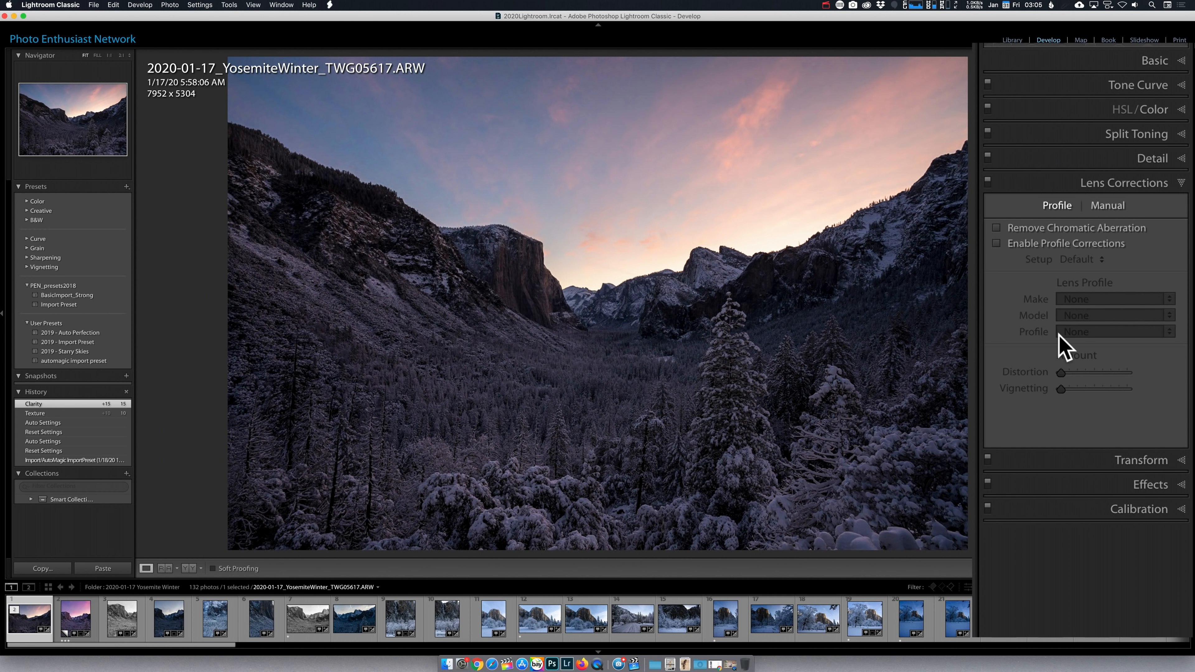
click(998, 227)
click(996, 243)
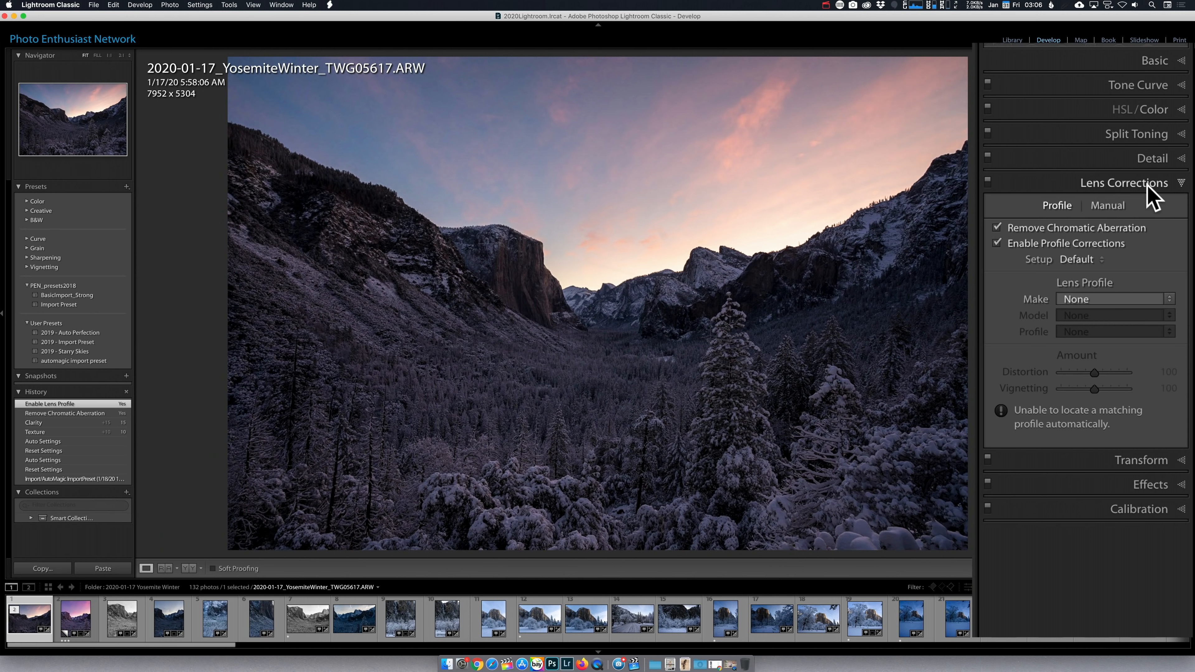
Set sharpening Amount to 60, Radius to 1.2 and Detail to 30, and review the Basic and Lens Corrections settings
click(1163, 160)
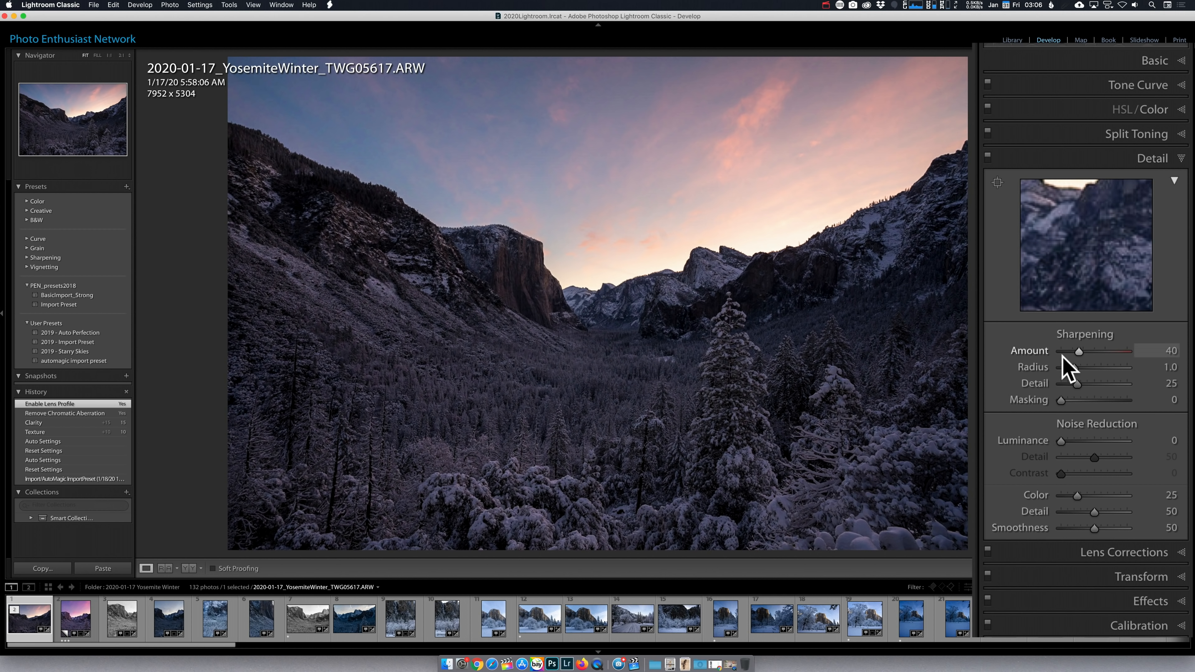
drag(1079, 350, 1081, 384)
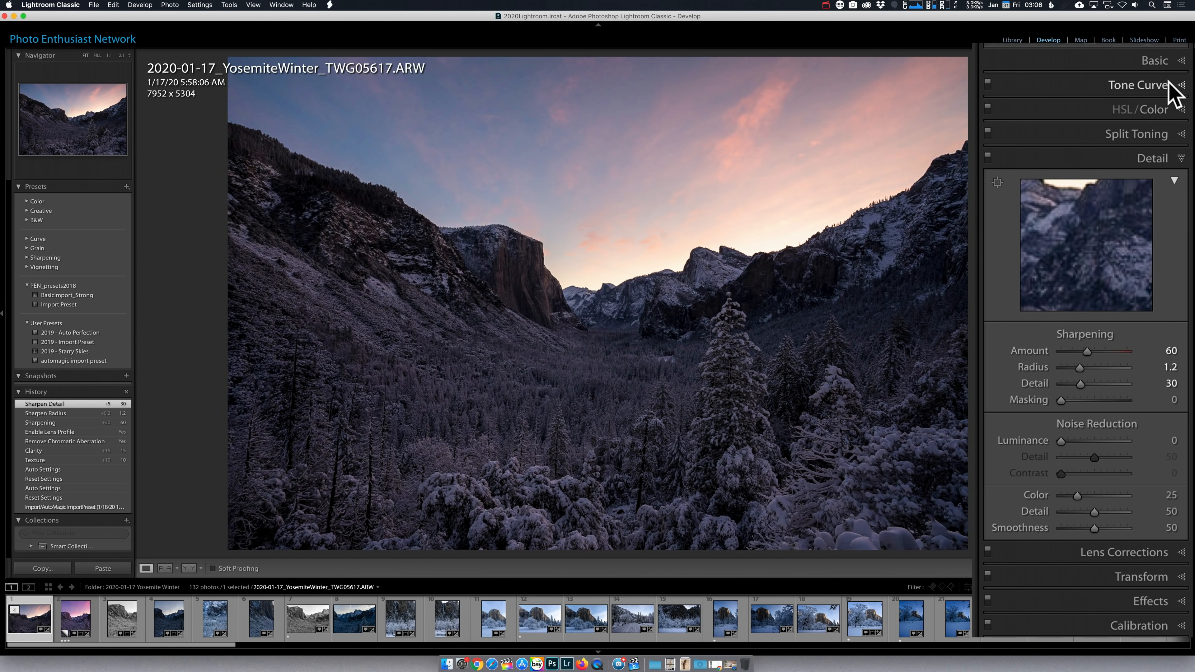
click(1154, 60)
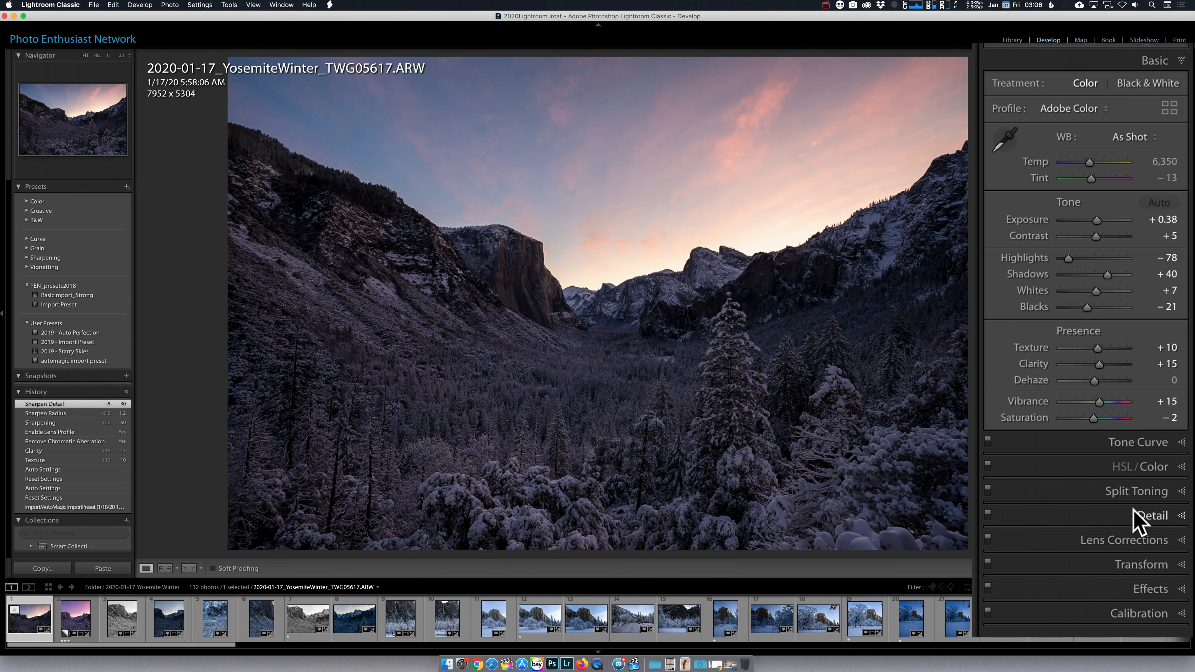
click(1155, 522)
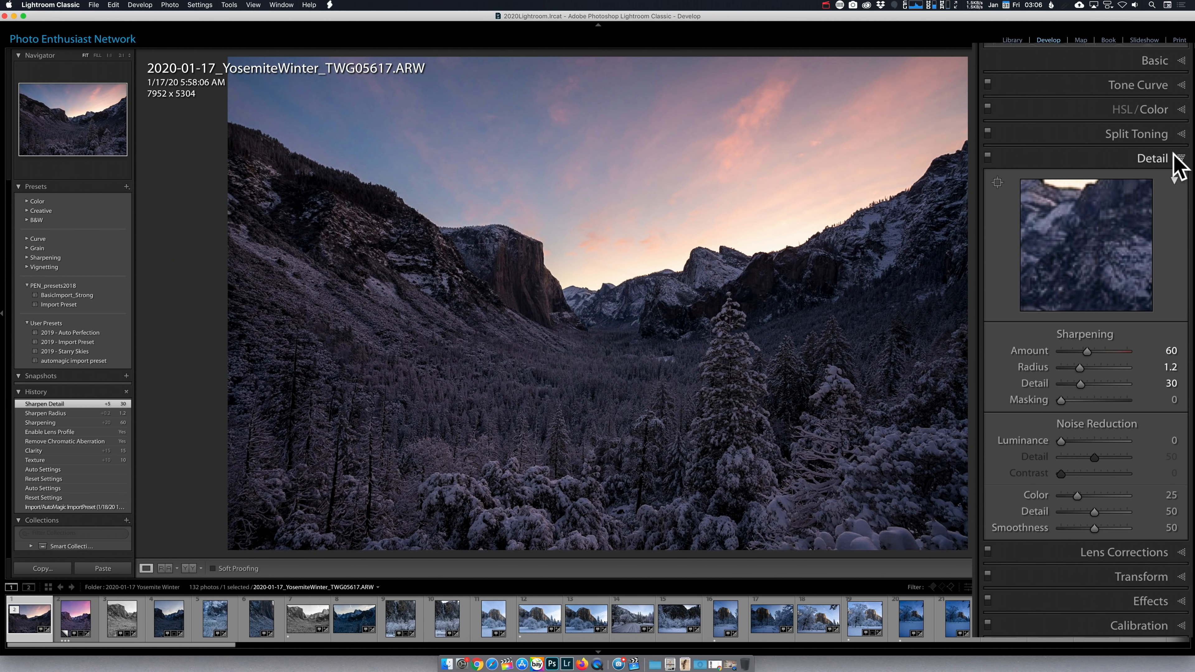
click(1111, 551)
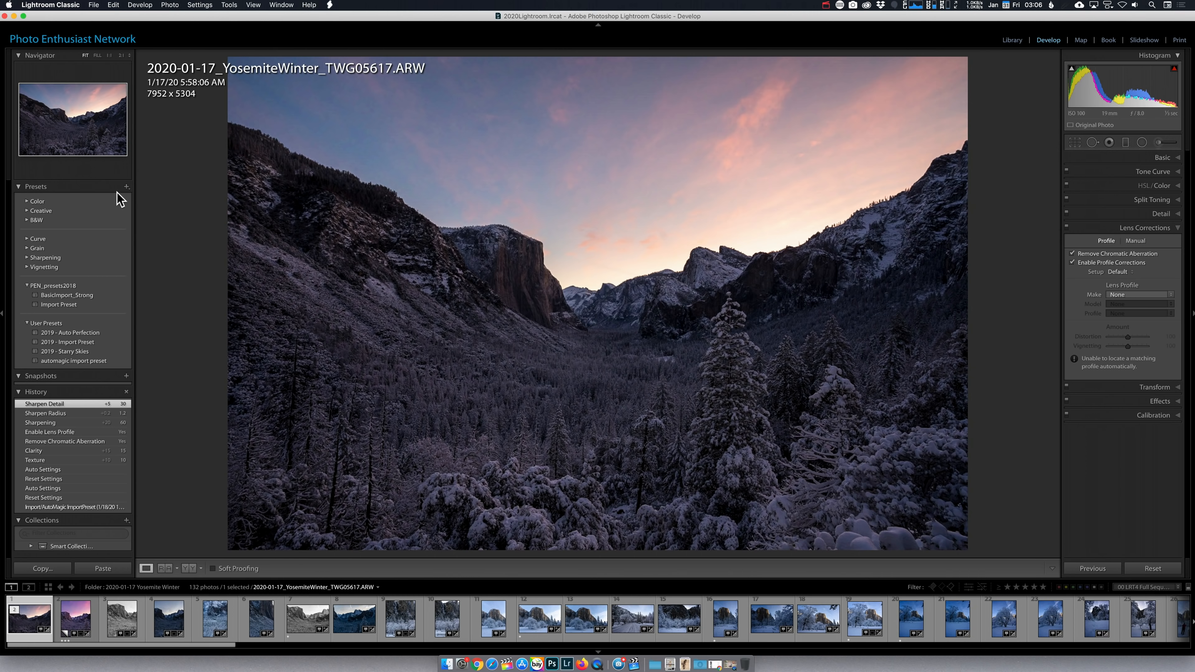
Start a new develop preset named New Autmagic Import Preset in the User Presets group
click(126, 186)
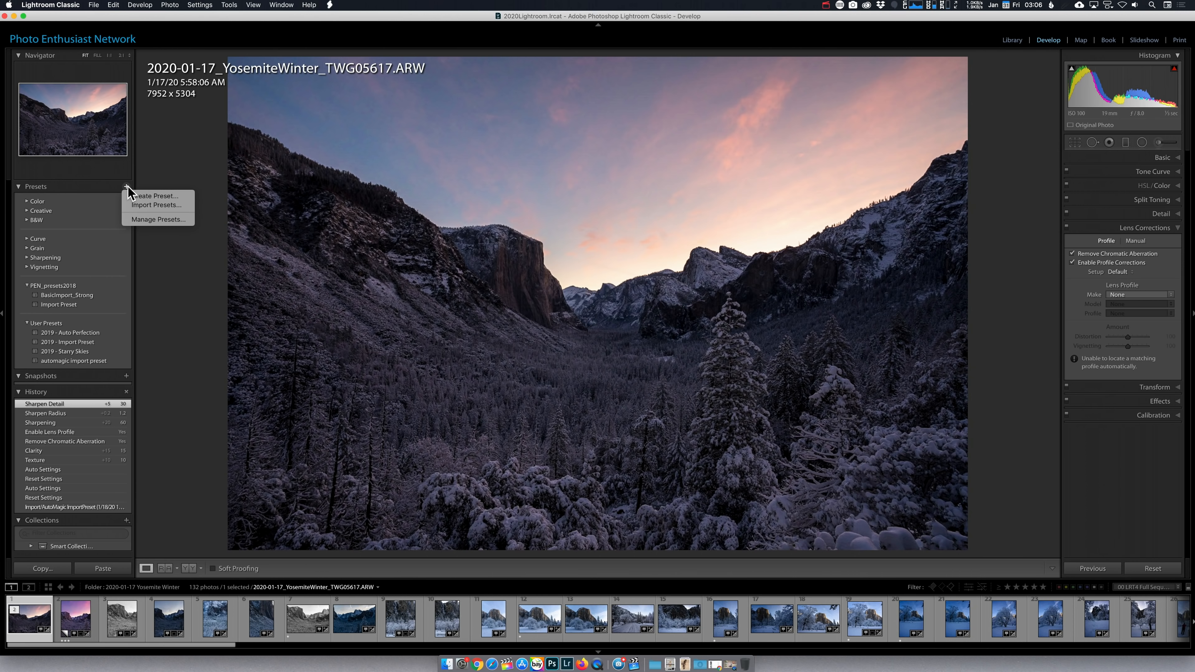
click(136, 196)
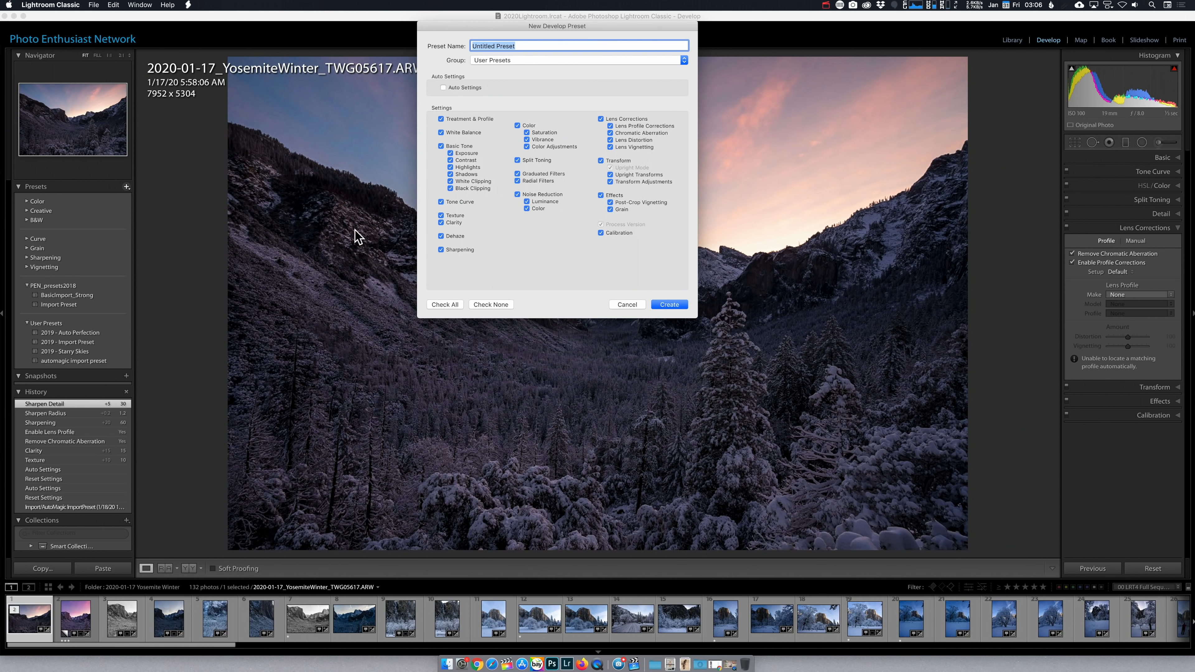
text(New )
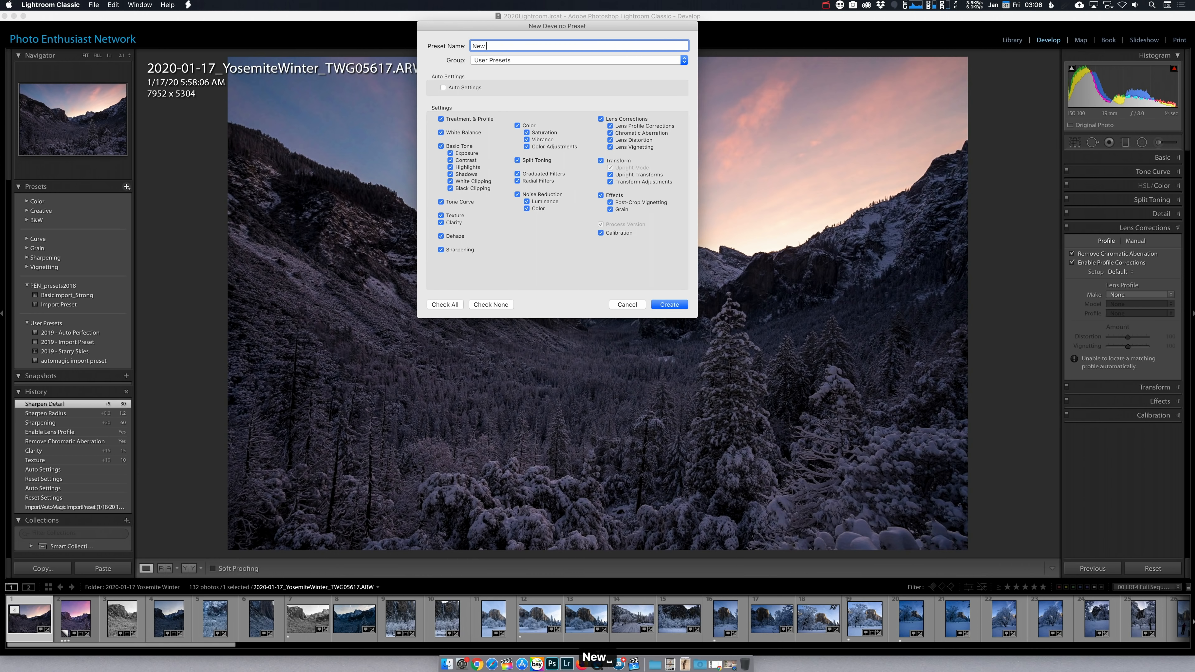
text(Autmagic Im)
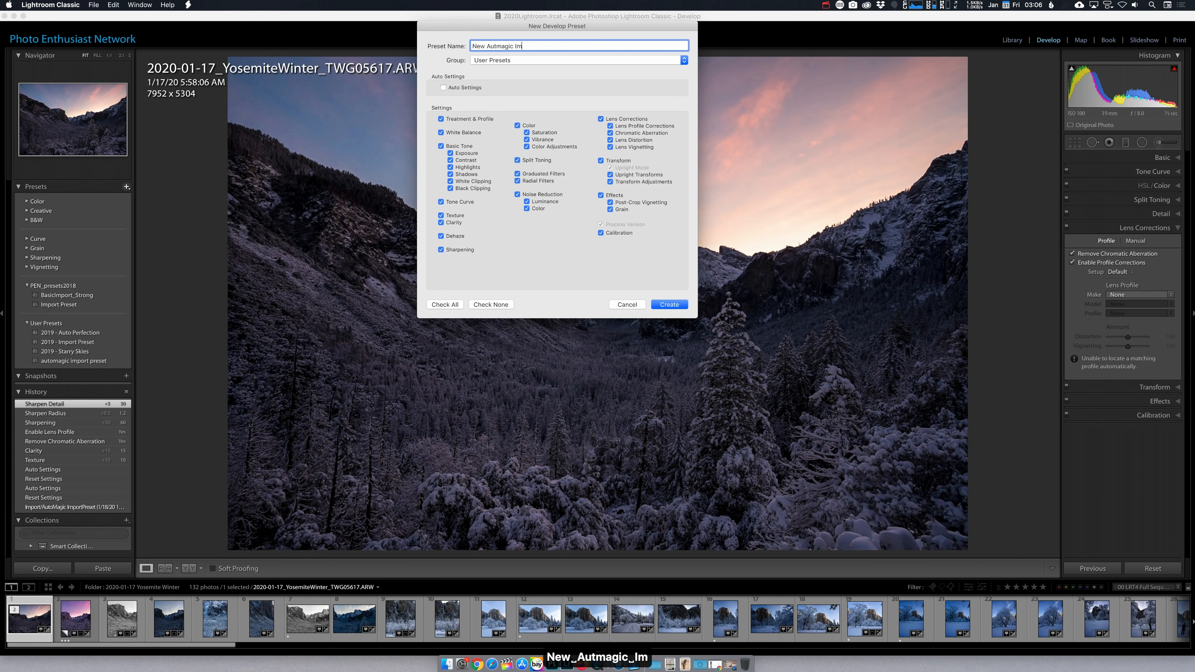
text(port Preset)
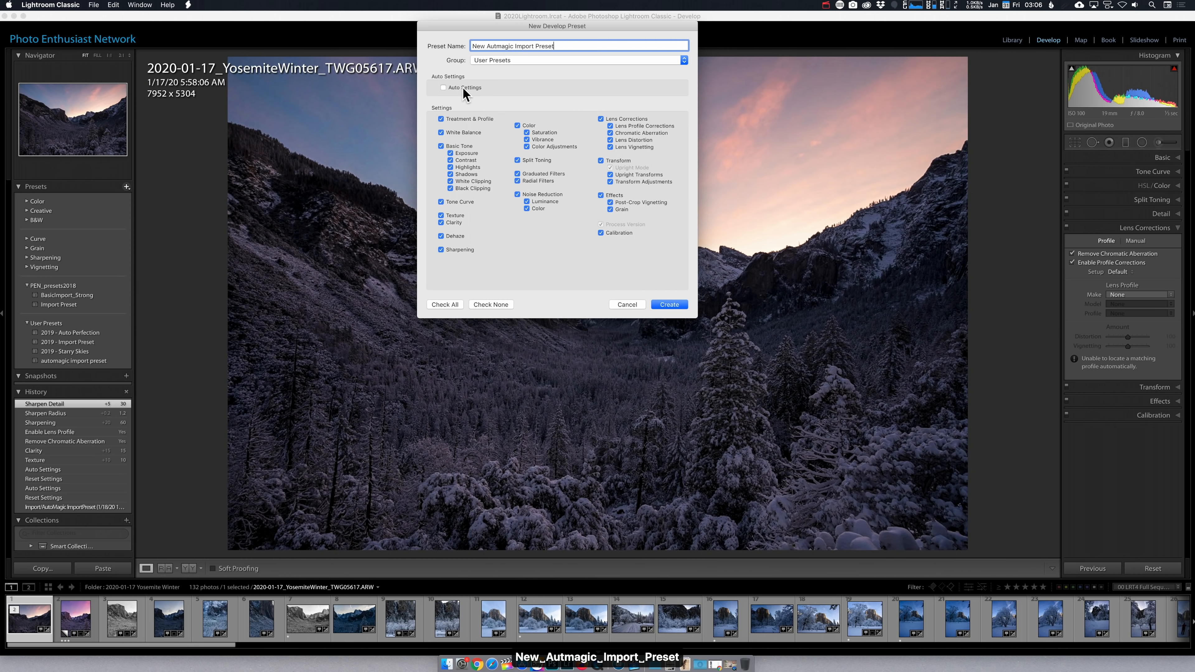
Enable Auto Settings for the preset, clear the other settings, and include only Texture, Clarity and Sharpening
click(444, 89)
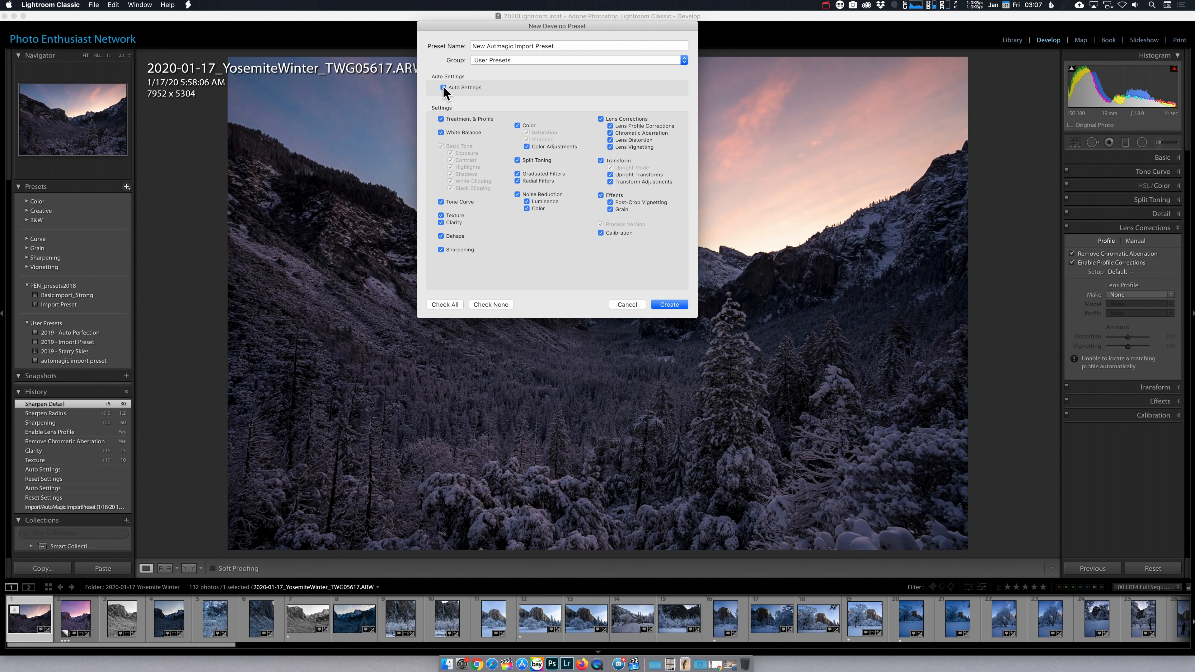
click(501, 303)
click(461, 88)
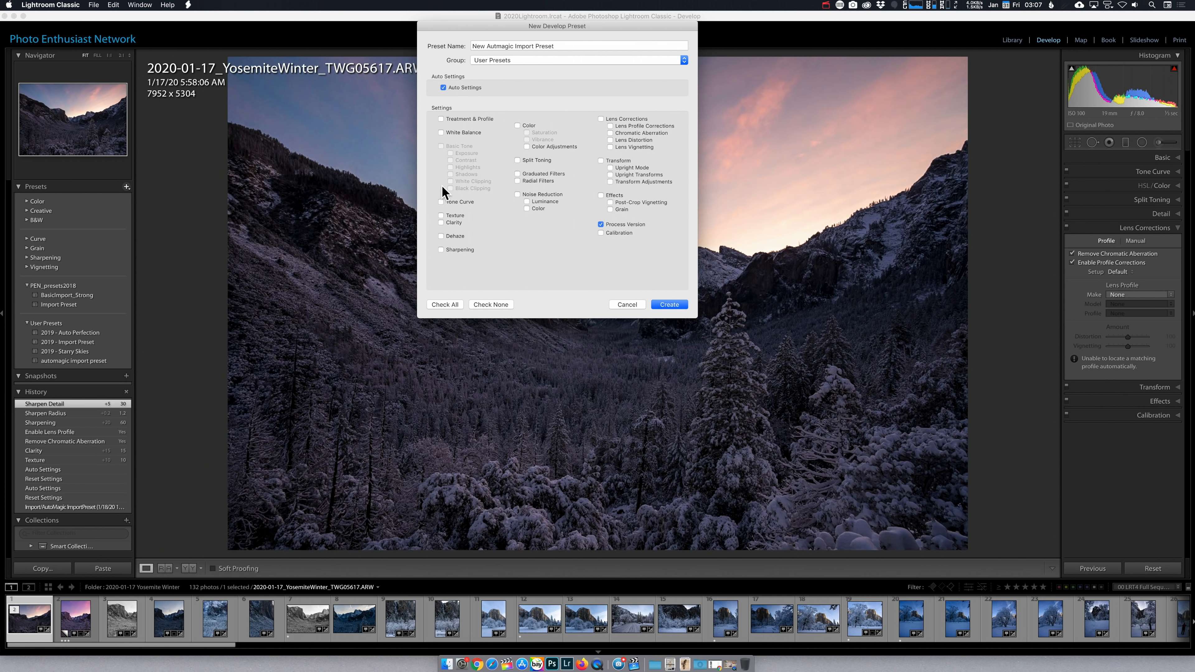
click(442, 215)
click(441, 222)
click(441, 250)
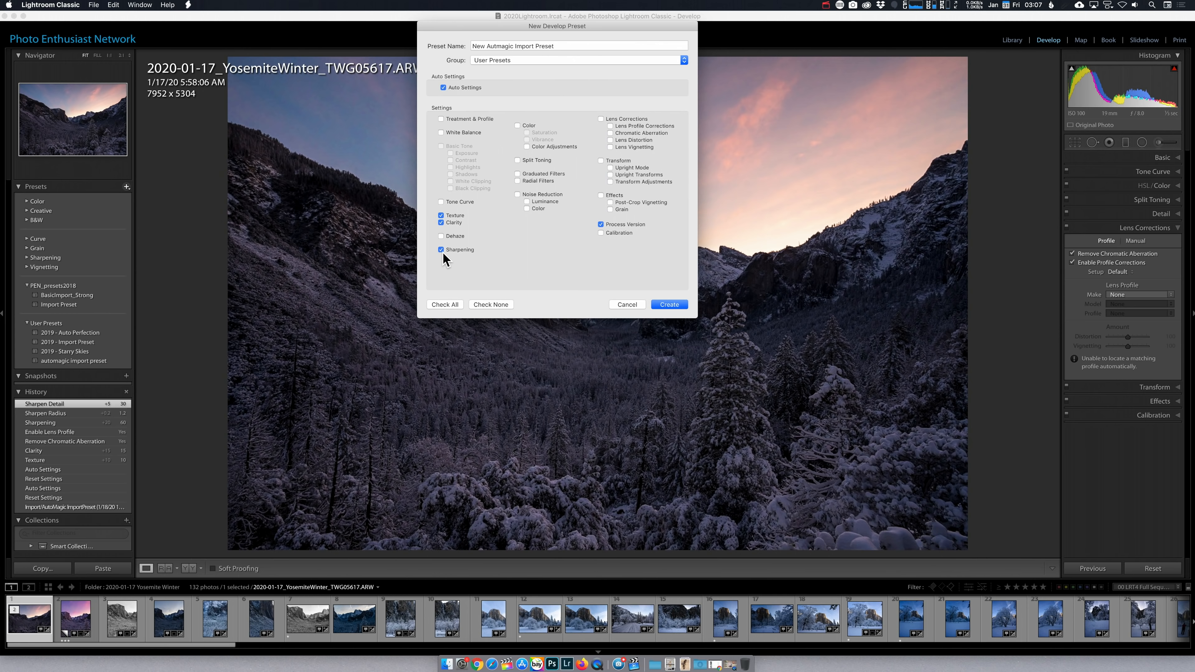